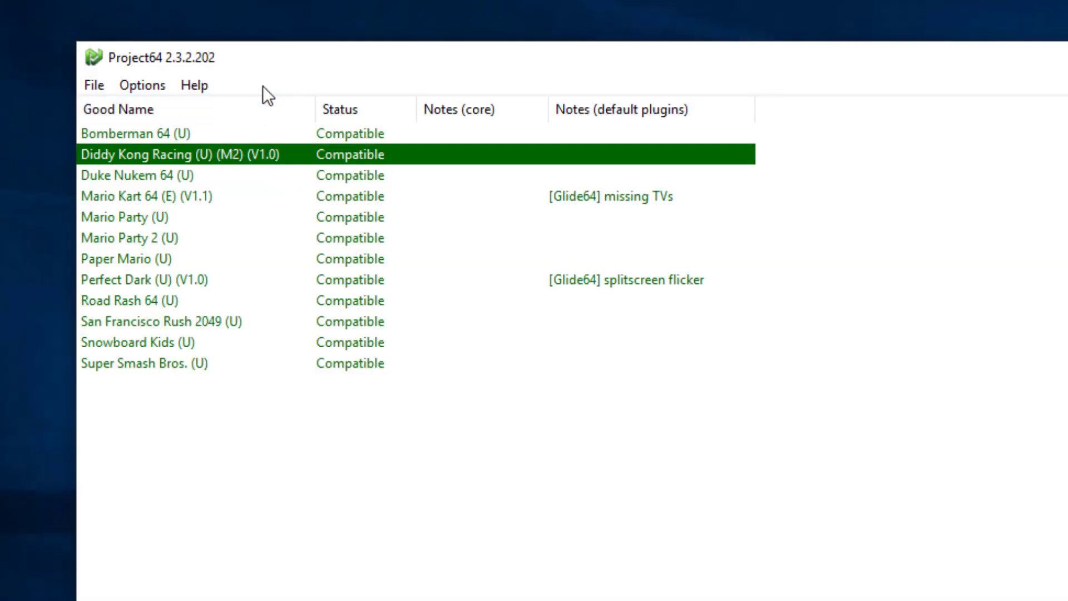
Open the controller plugin setup from Options, then close it without changes.
click(154, 84)
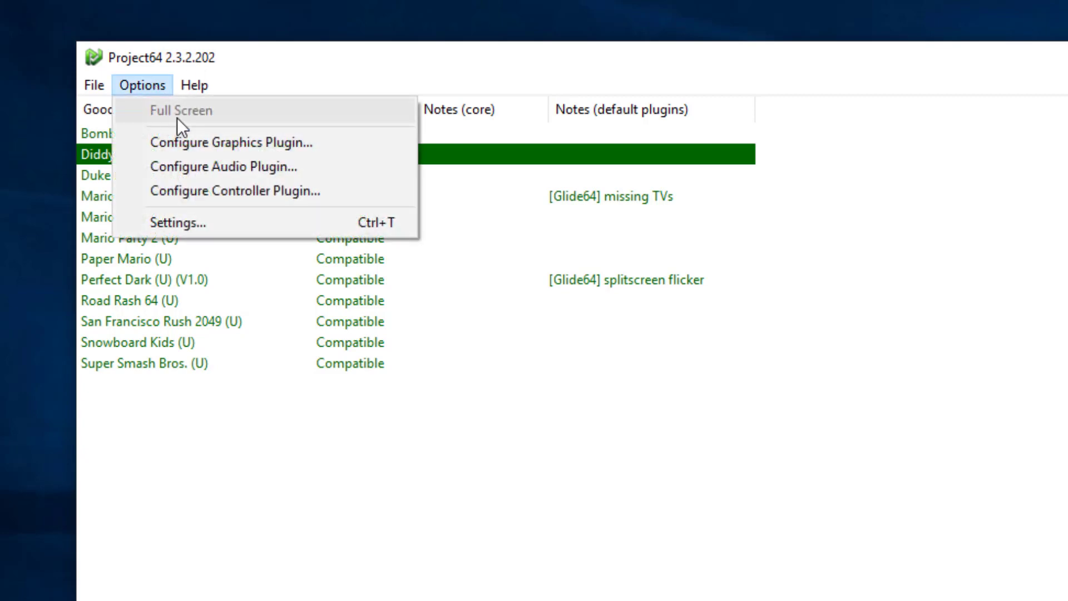
click(211, 192)
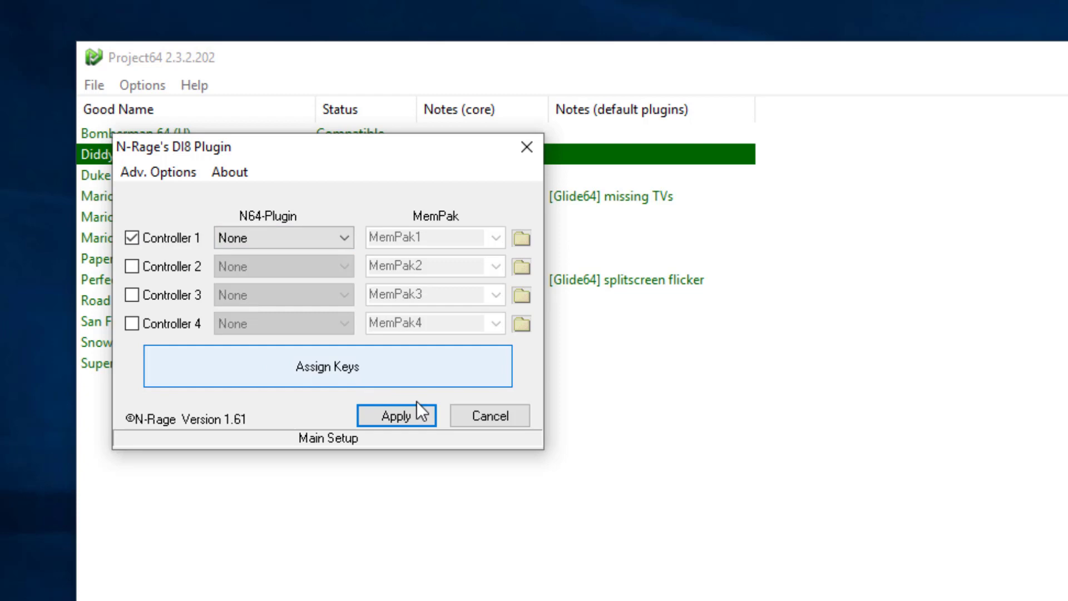
click(417, 411)
In Settings > Plugins, choose N-Rage`s Direct-Input8 1.61 as the input plugin and save.
click(143, 84)
click(203, 222)
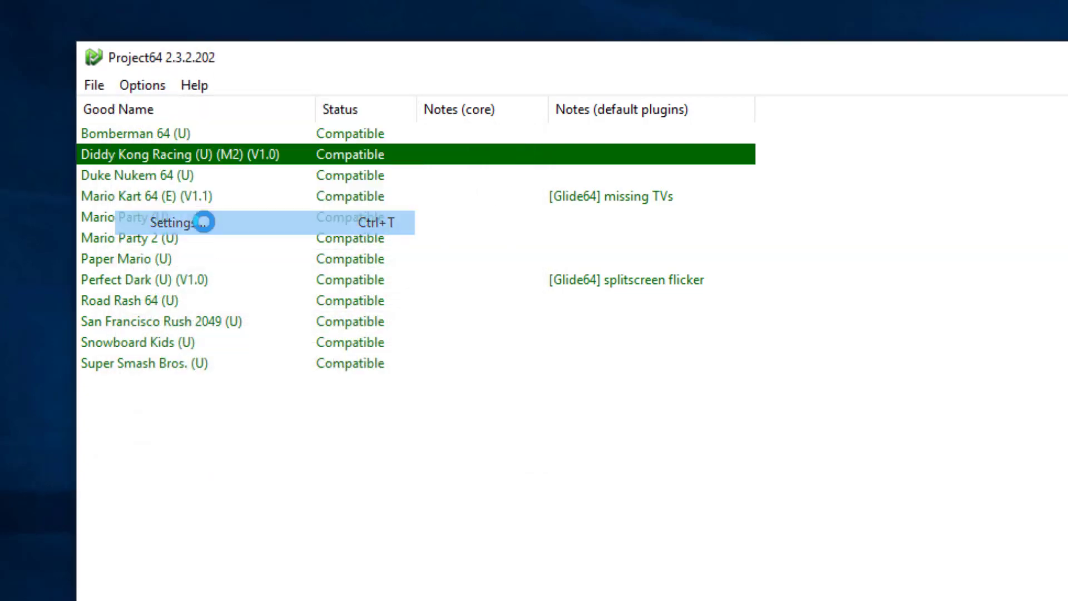
click(278, 233)
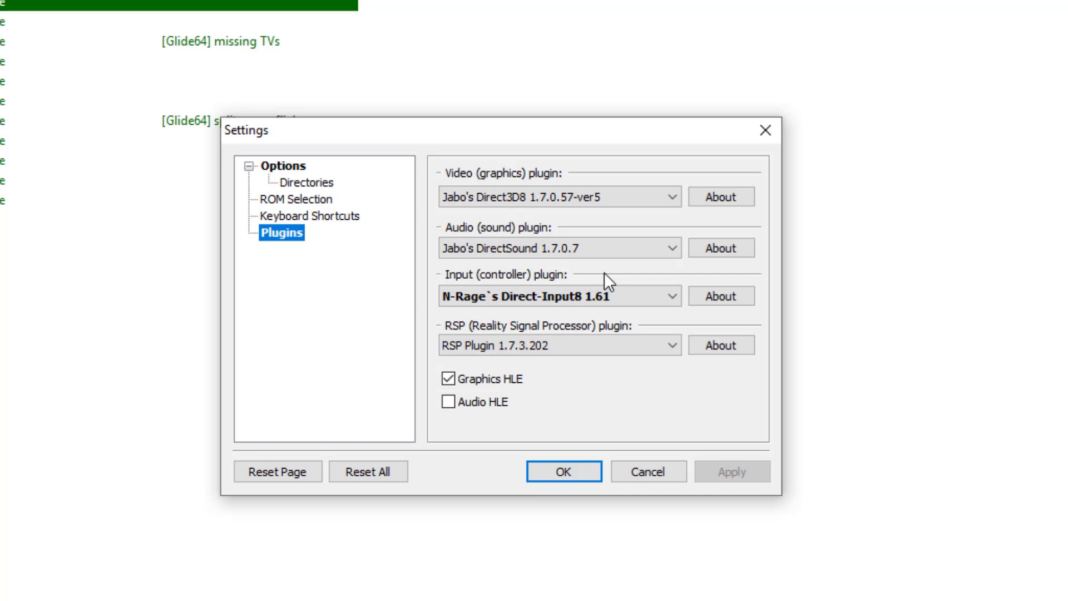
click(654, 291)
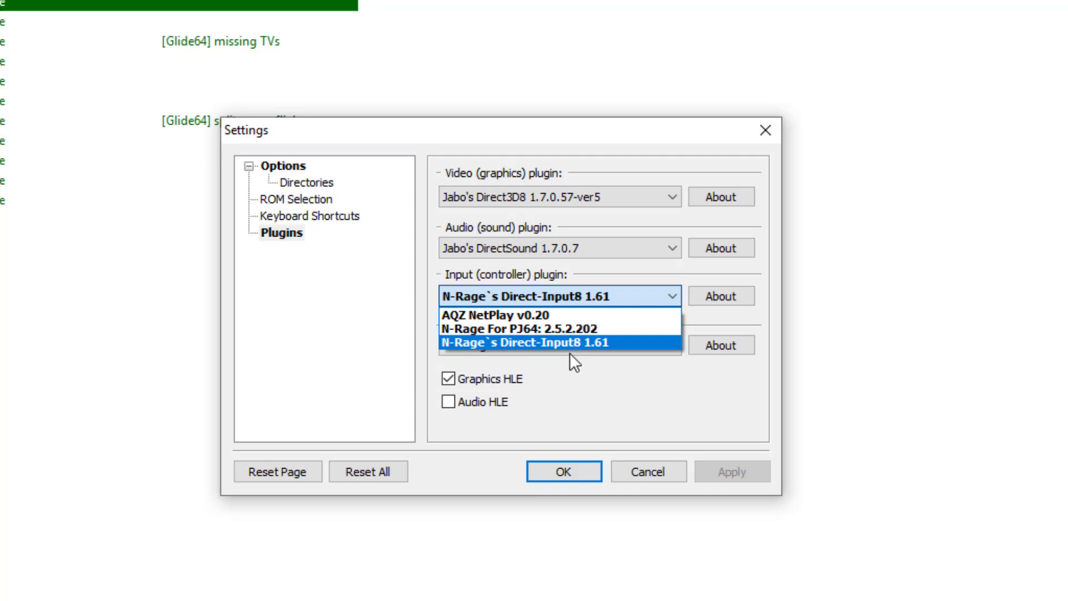
click(588, 341)
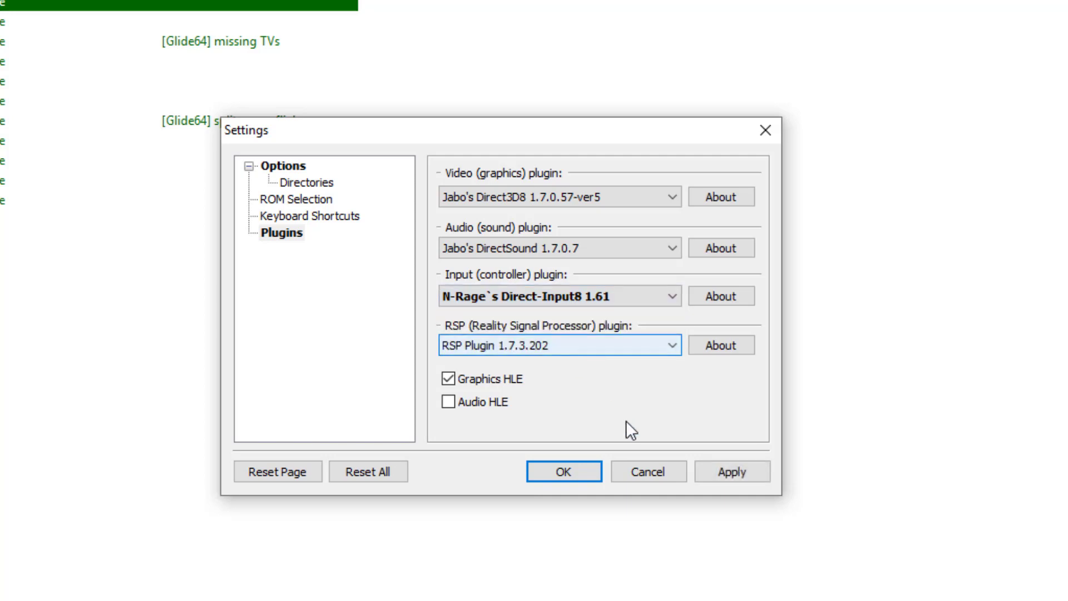
click(732, 471)
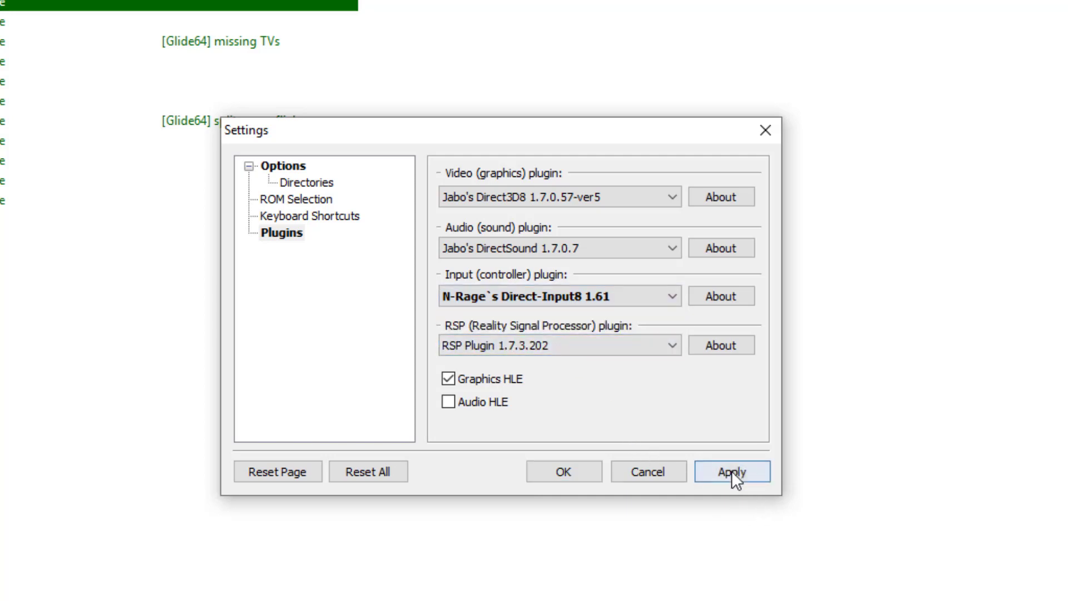
click(586, 476)
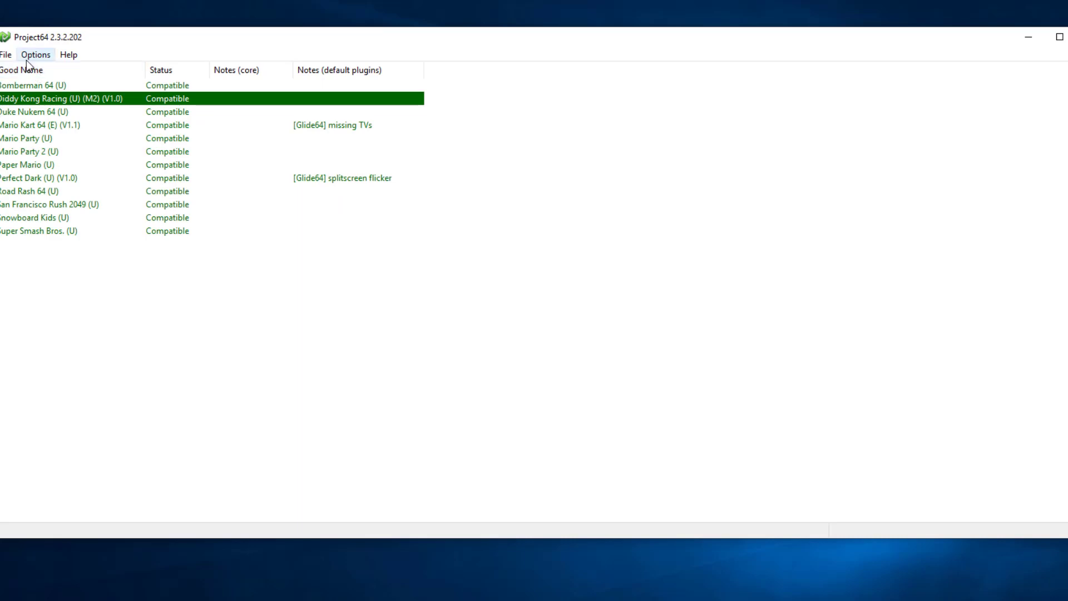
Load the N64 controller.ctp profile into N64-Controller 1's key assignments.
click(28, 55)
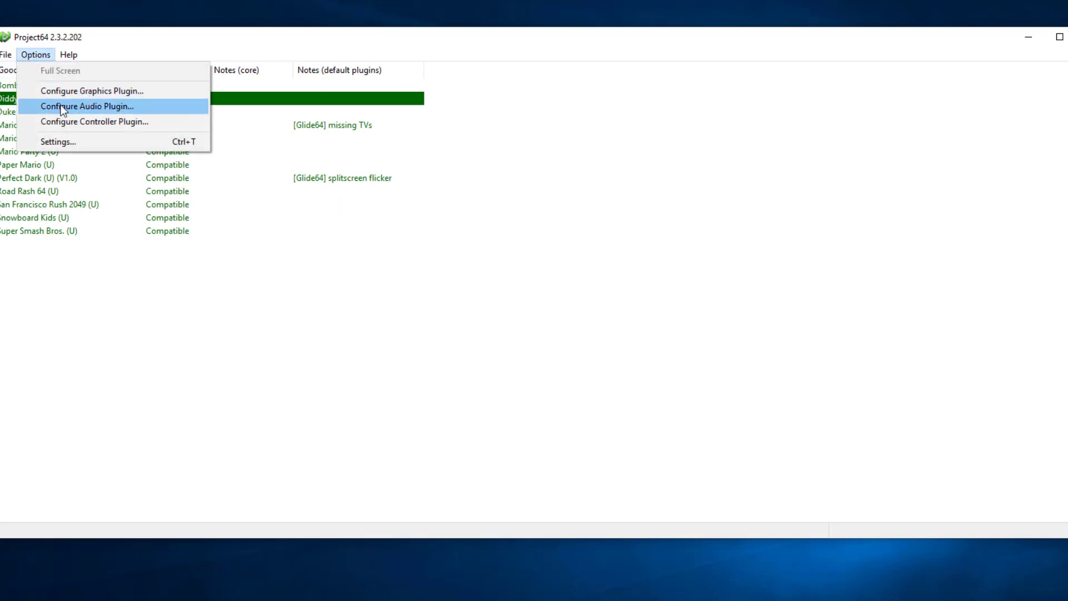
click(81, 121)
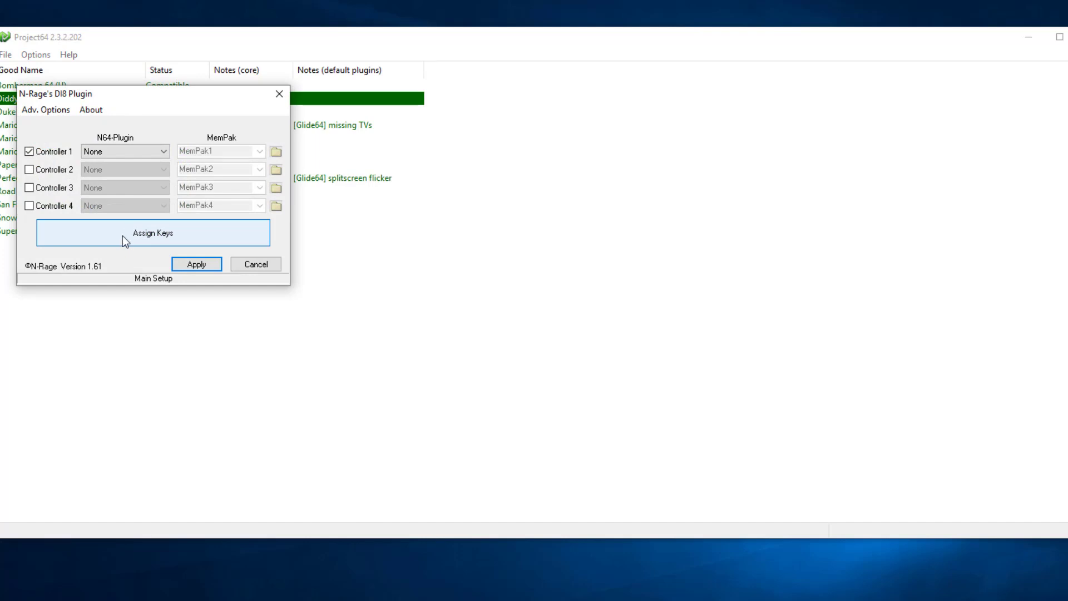
click(151, 232)
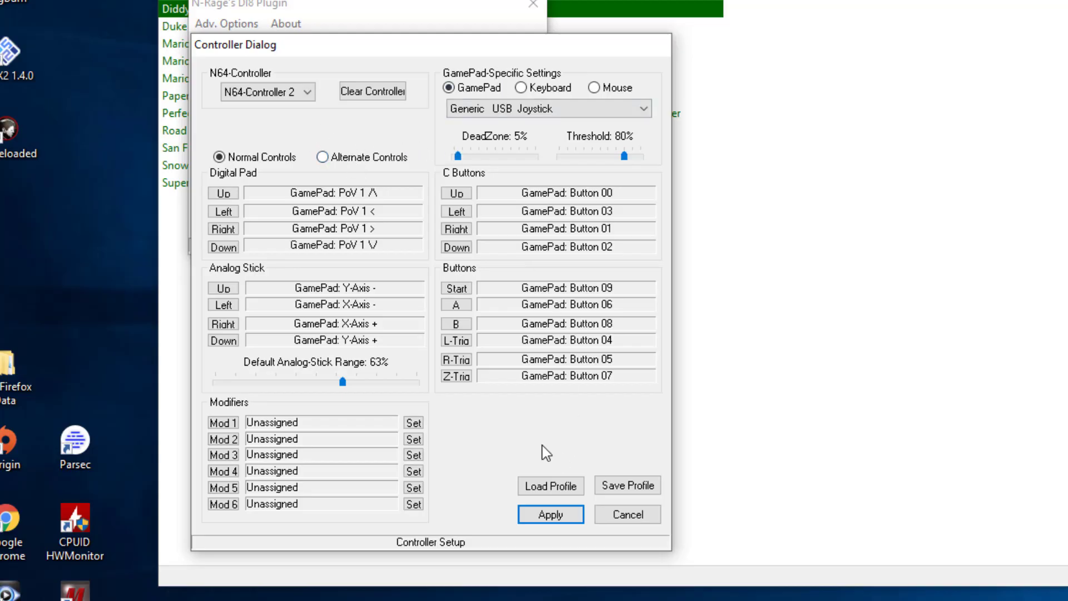
click(303, 93)
click(308, 104)
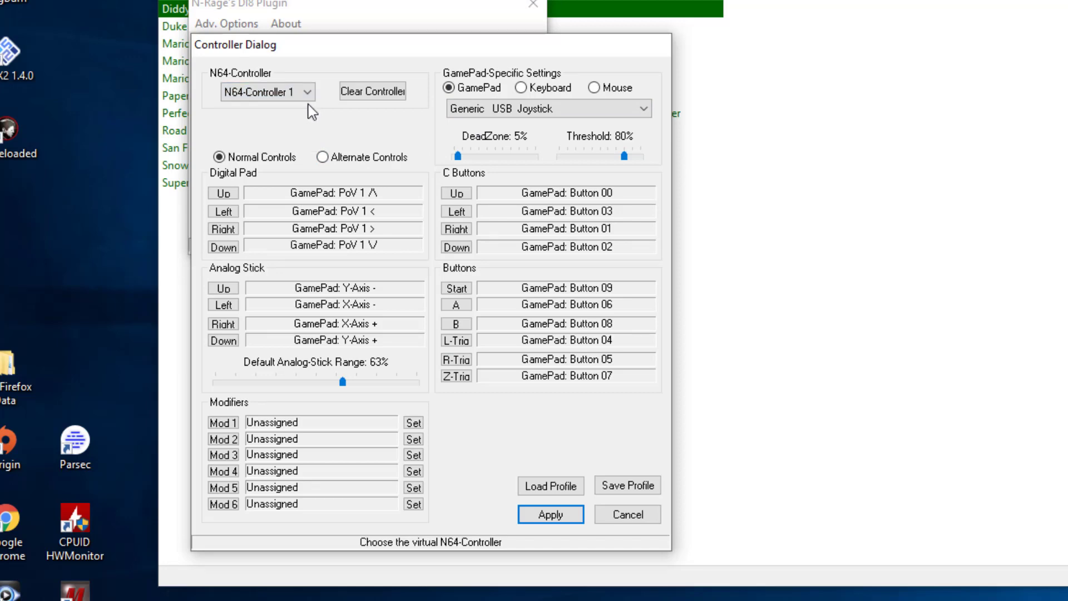
click(565, 488)
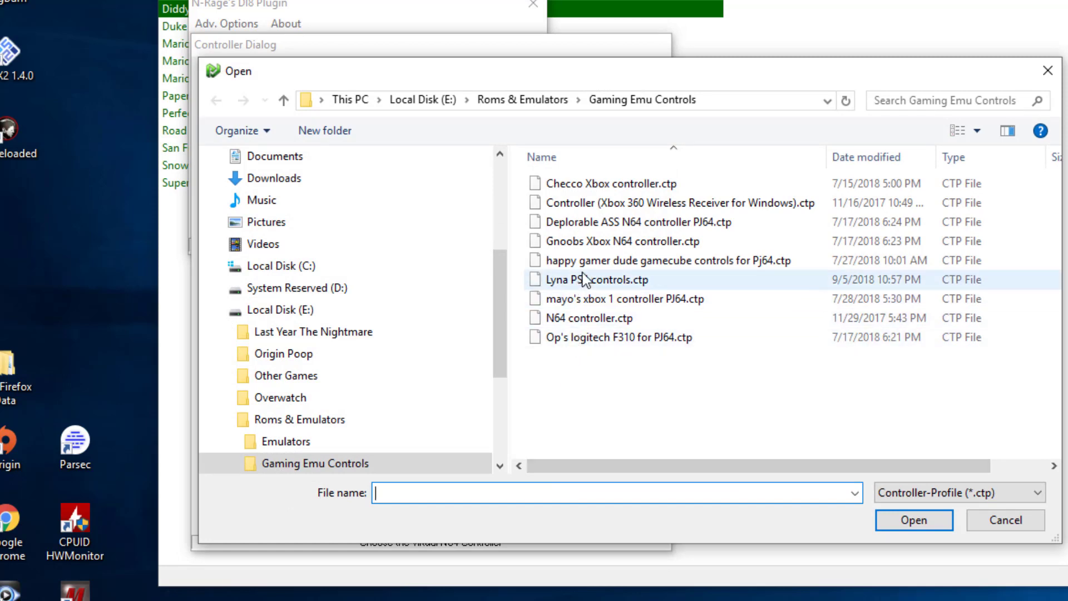
double_click(614, 321)
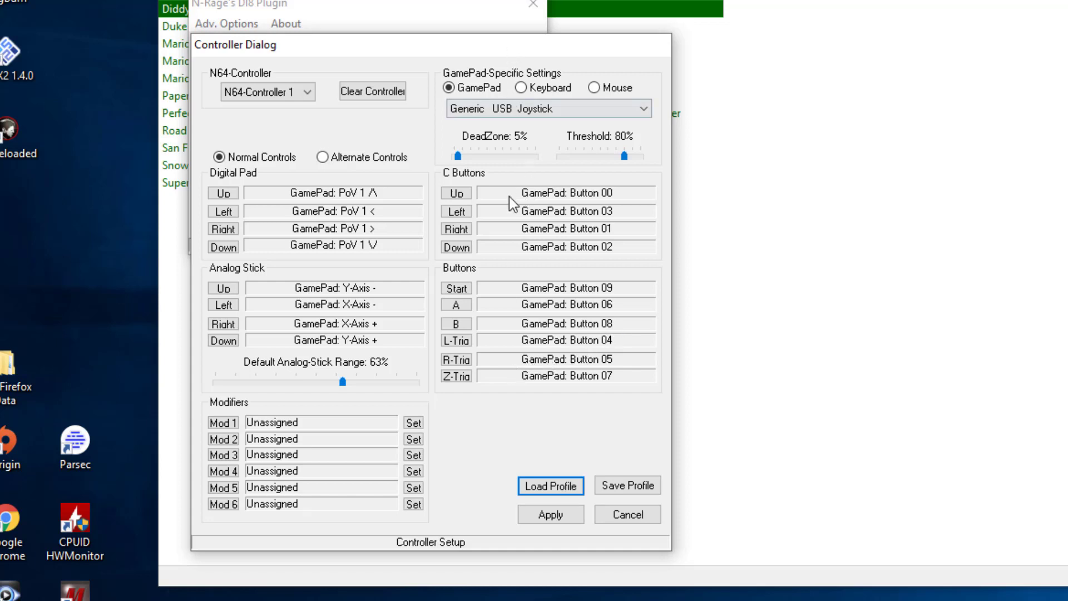
Bind the analog stick up, left, right and down directions to the joystick axes.
click(225, 289)
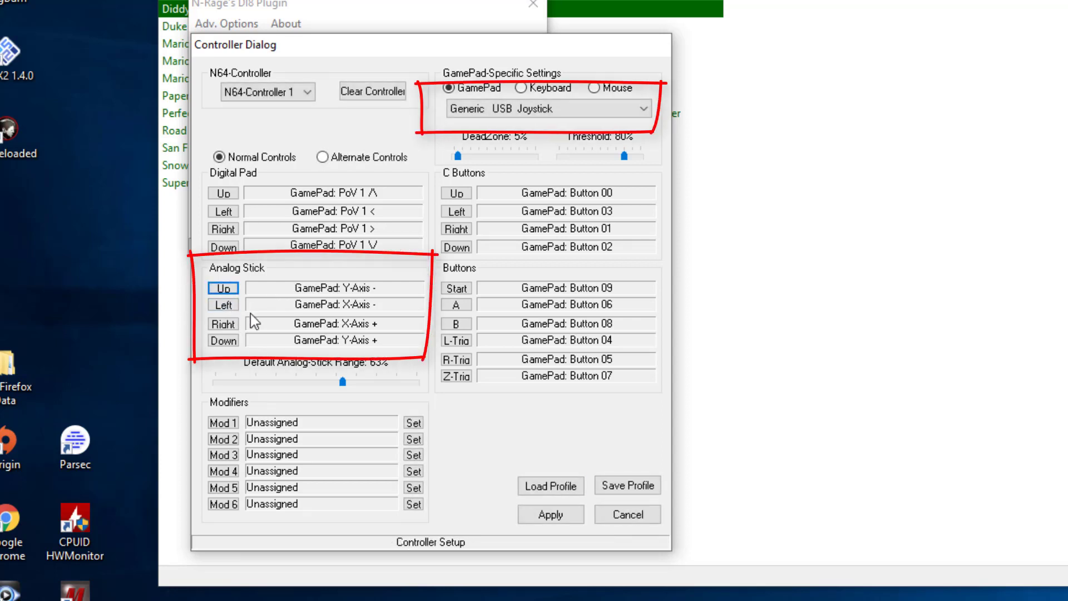
click(223, 304)
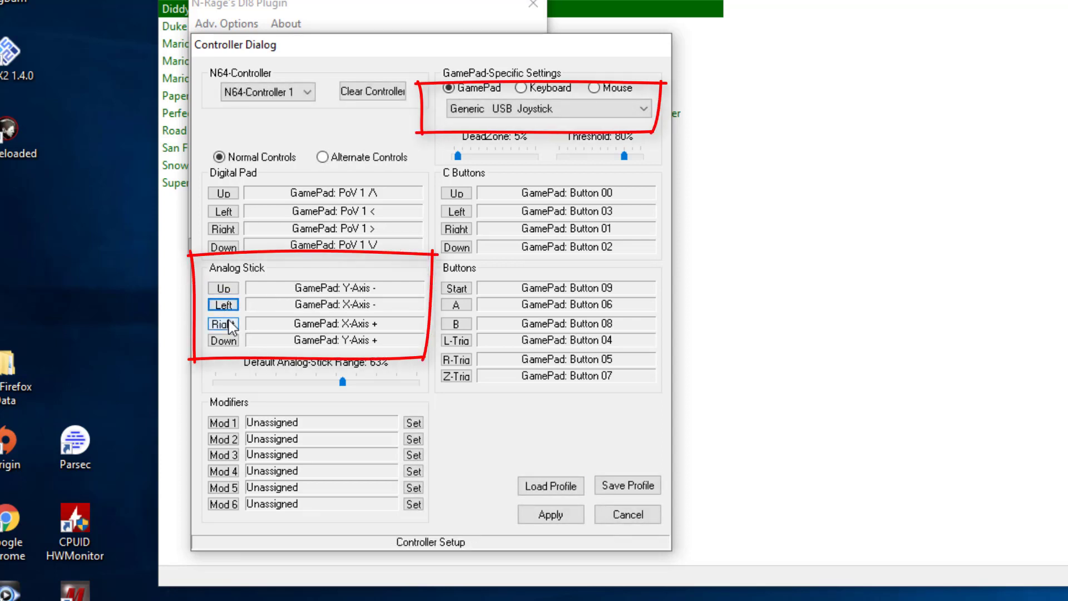
click(229, 323)
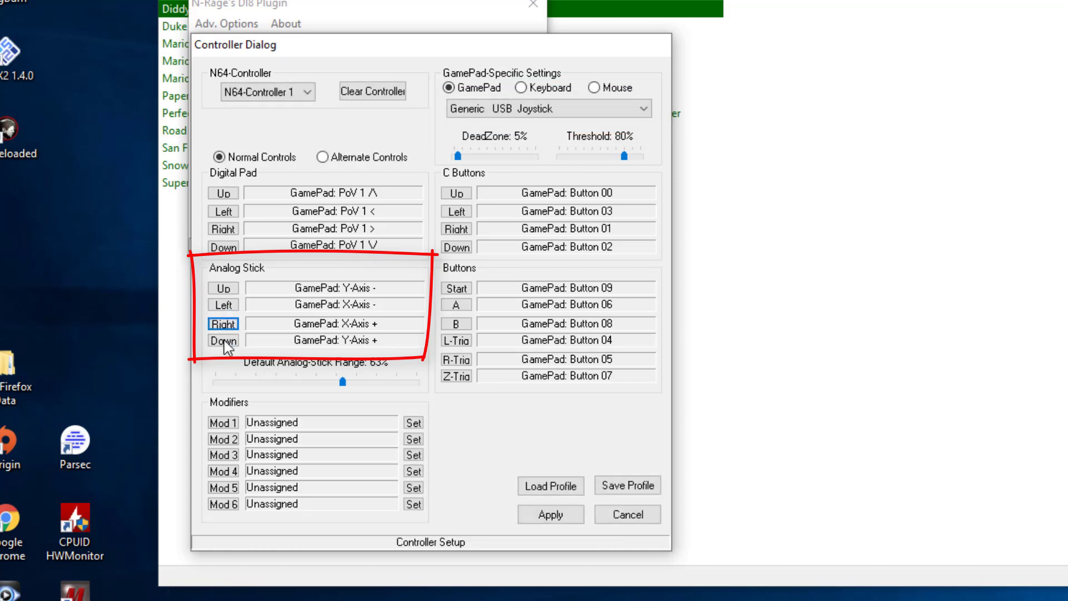
click(225, 341)
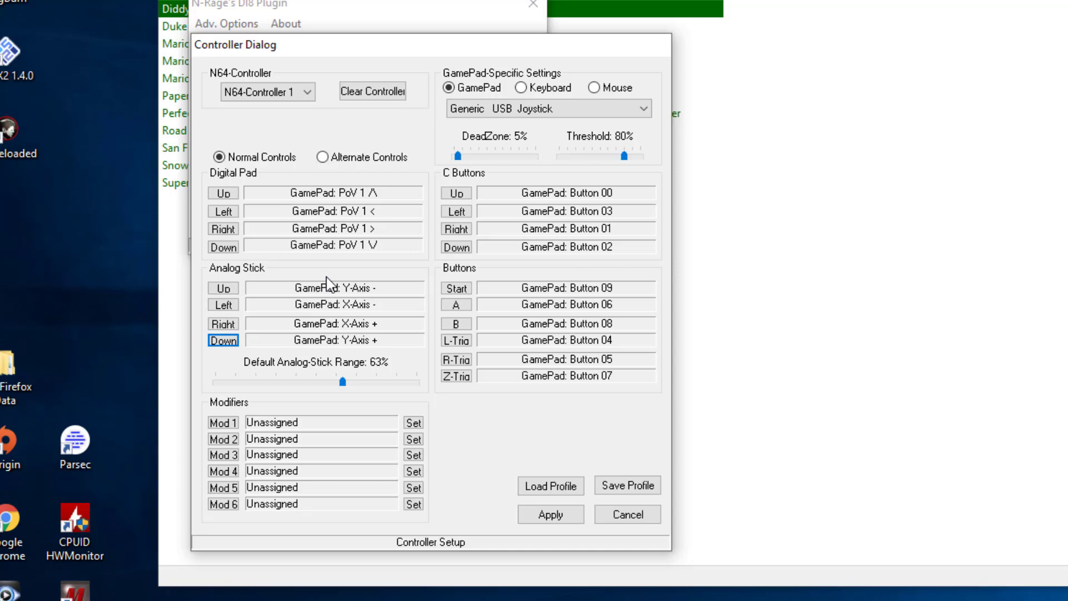
Bind the digital pad up, left, right and down directions to the PoV hat.
click(225, 193)
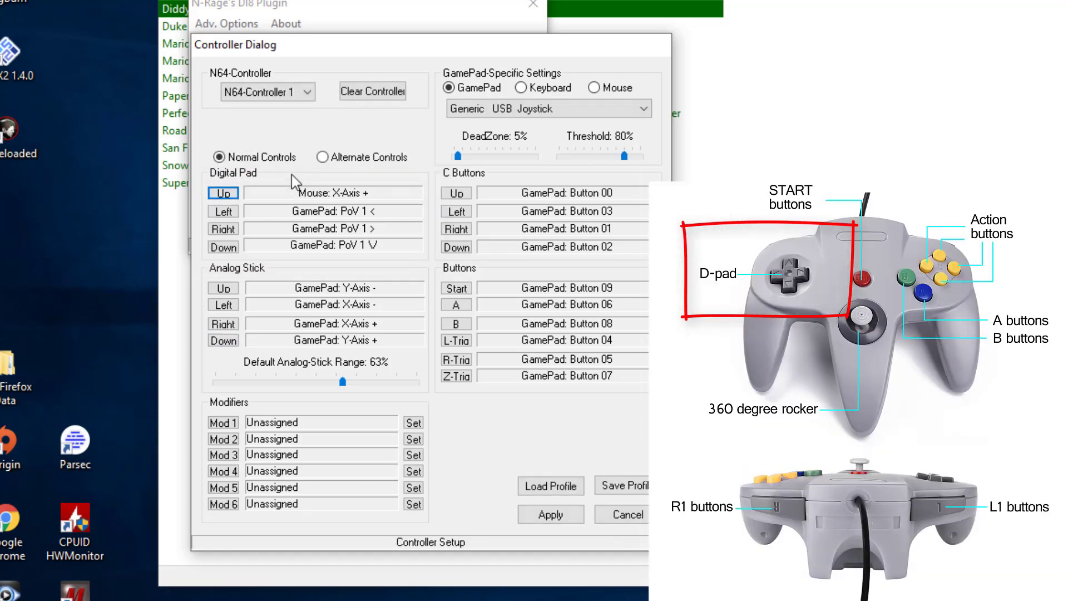
click(225, 195)
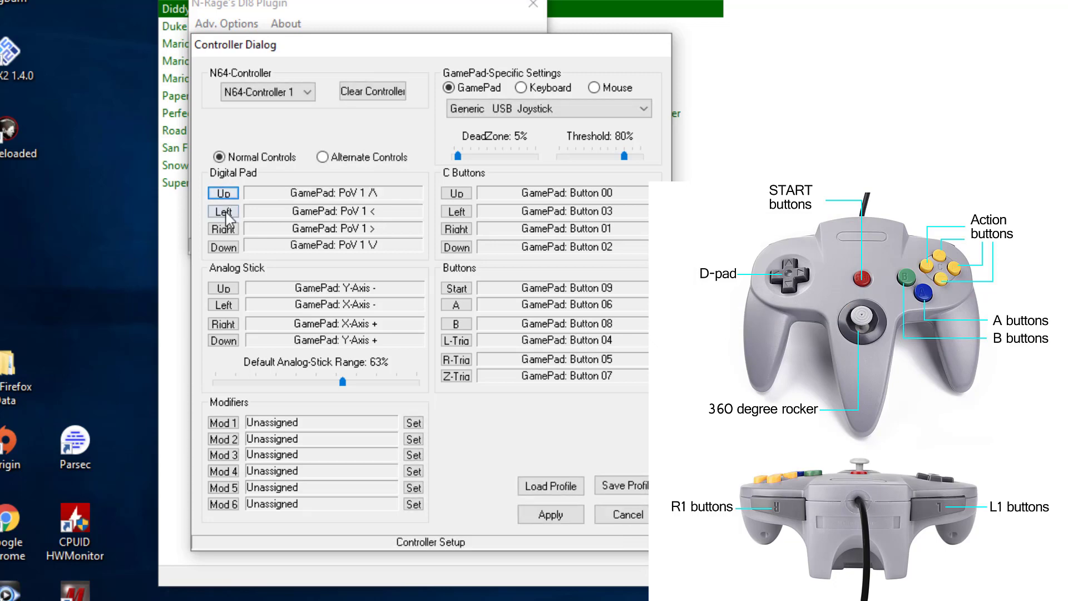
click(225, 213)
click(224, 229)
click(224, 247)
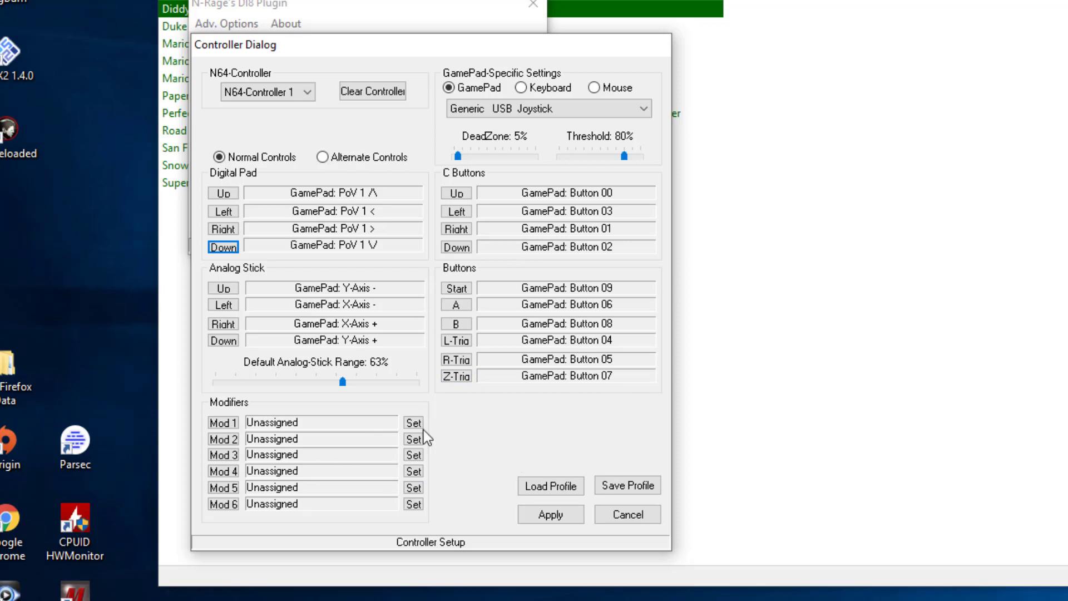
Apply the key bindings, reopen key assignment, and cancel saving a profile.
click(549, 514)
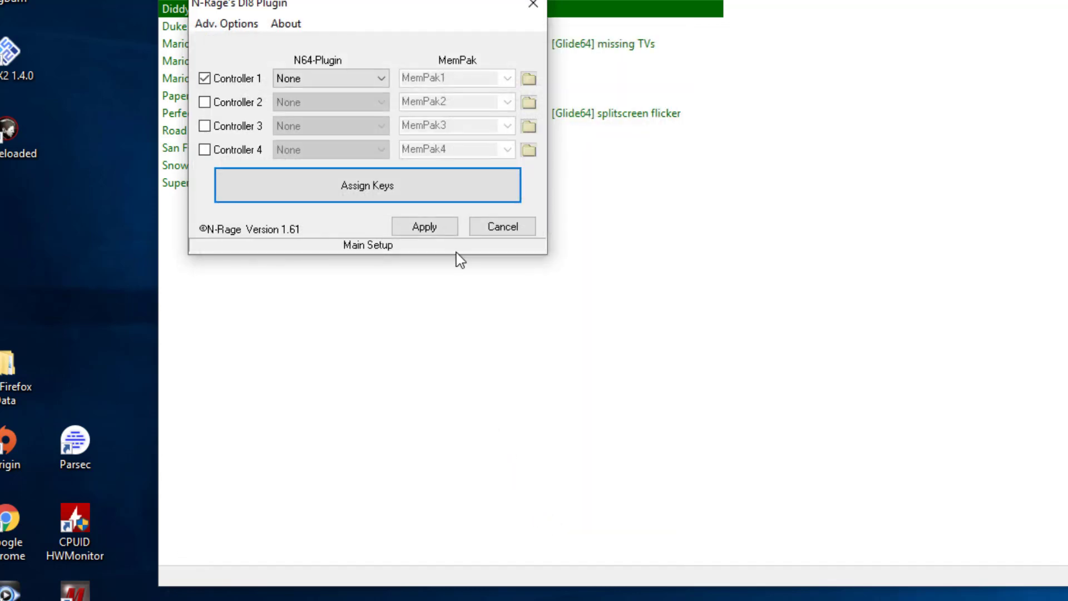
click(430, 196)
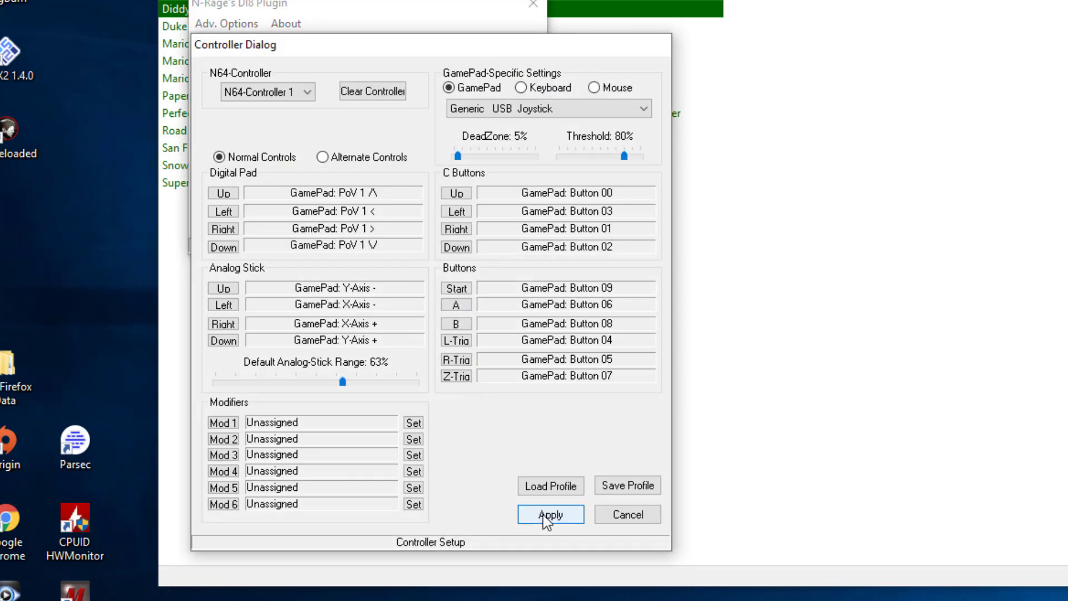
click(652, 486)
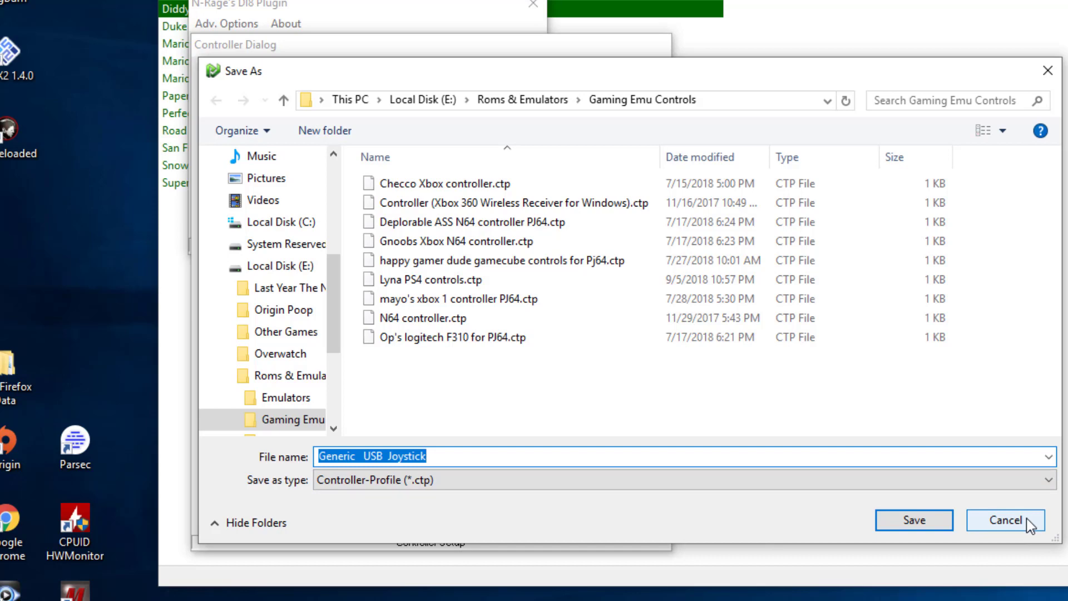
click(1006, 520)
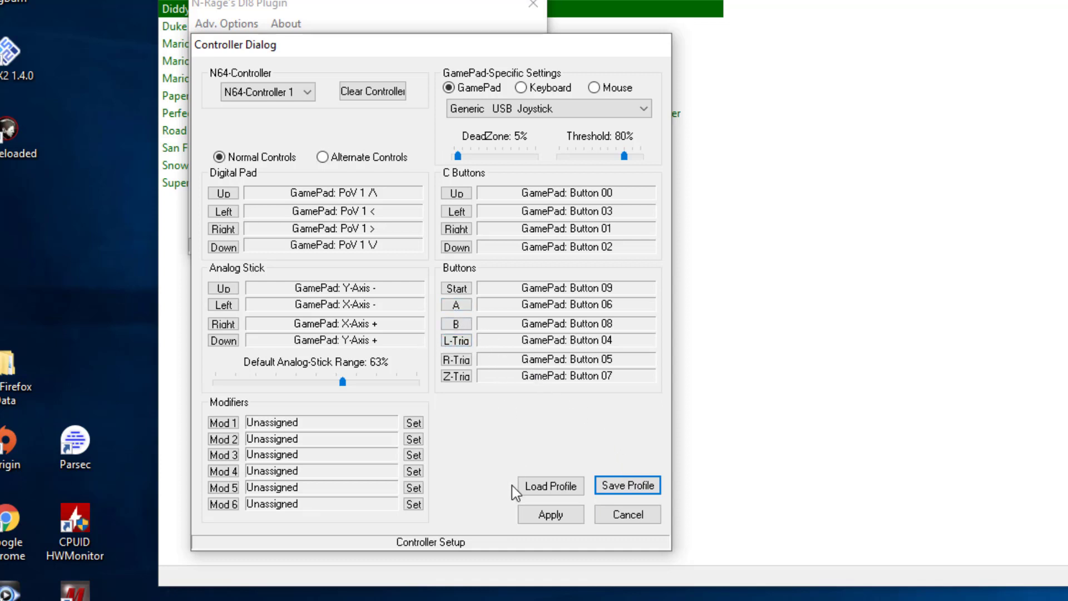
Apply Controller 1's joystick mapping and close the N-Rage plugin setup.
click(546, 516)
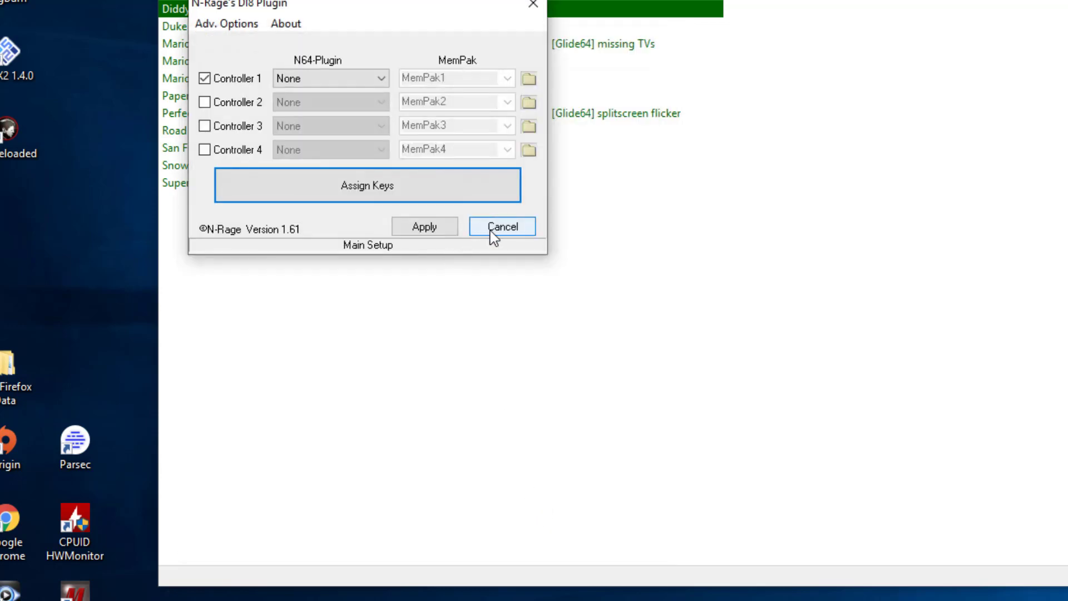
click(450, 231)
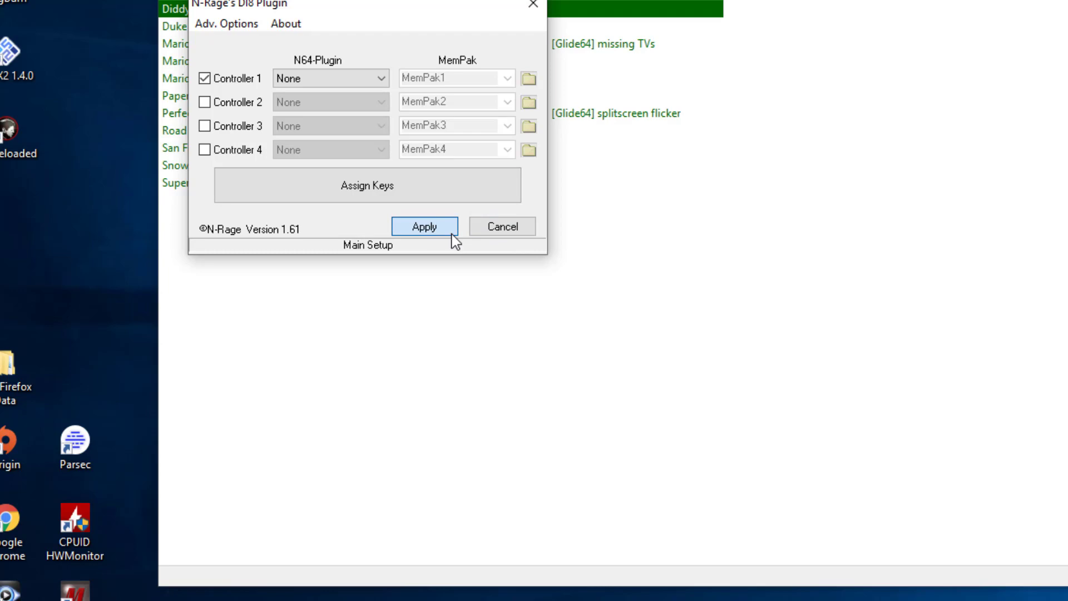
click(453, 243)
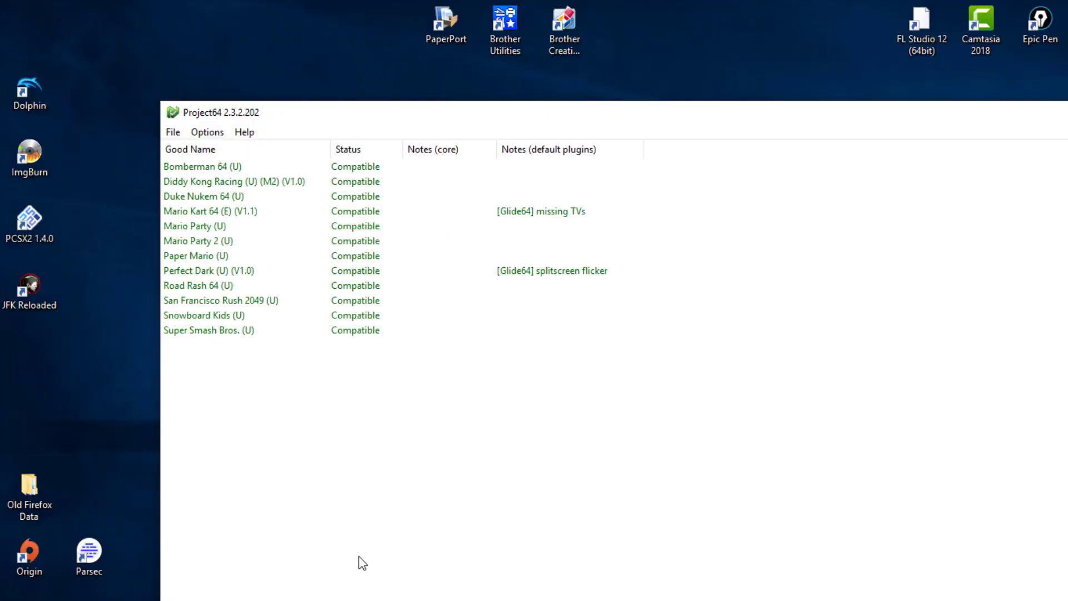
Open Control Panel's Hardware and Sound > Devices and Printers page.
key(super)
text(control panel)
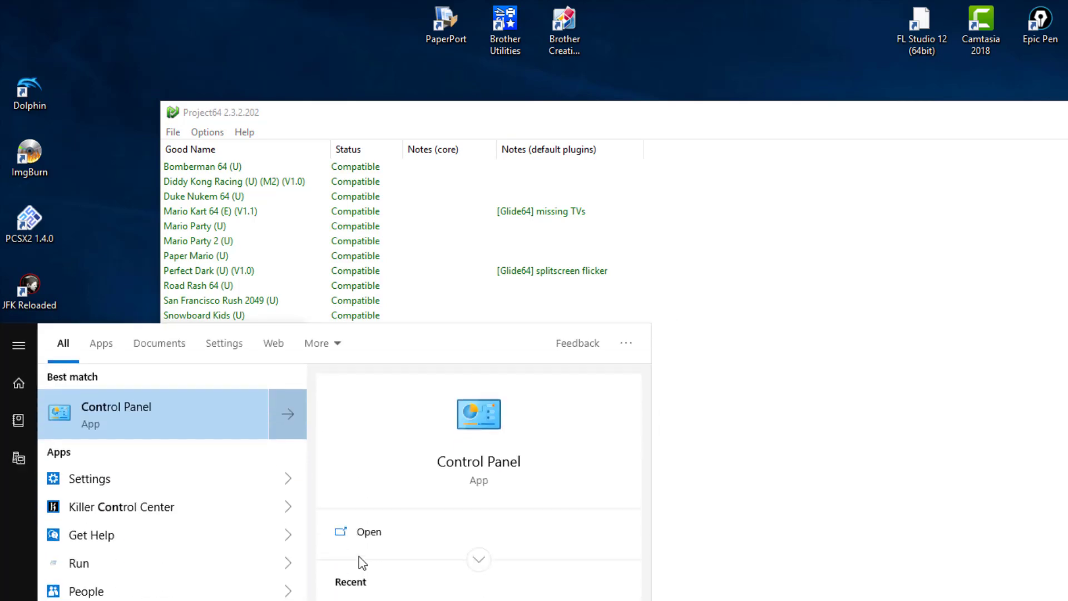
key(Return)
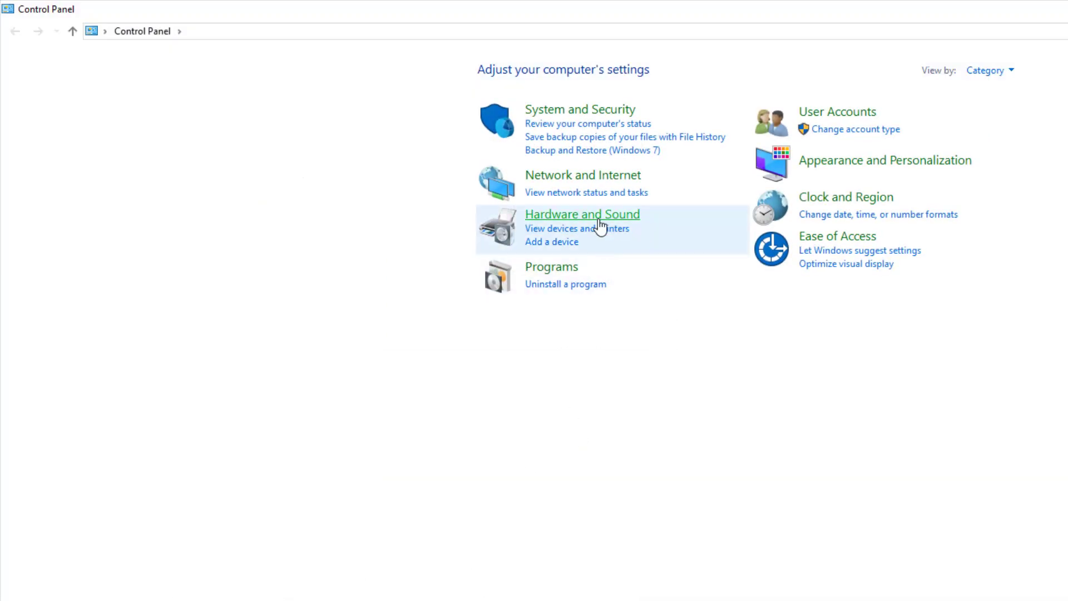
click(595, 217)
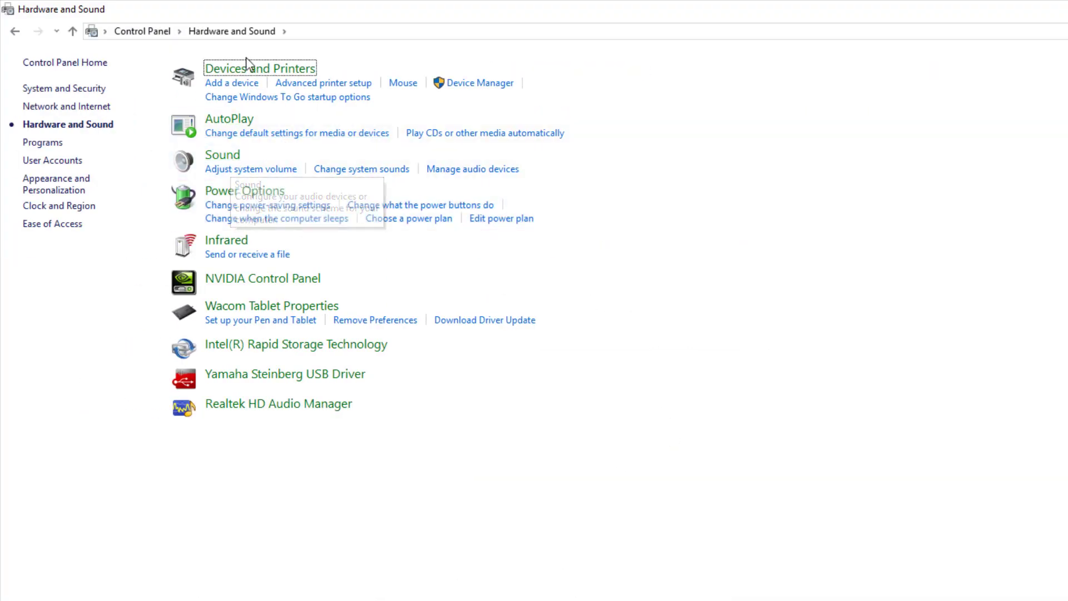
click(253, 69)
Check the Generic USB Joystick's game controller settings, then close that window.
right_click(559, 142)
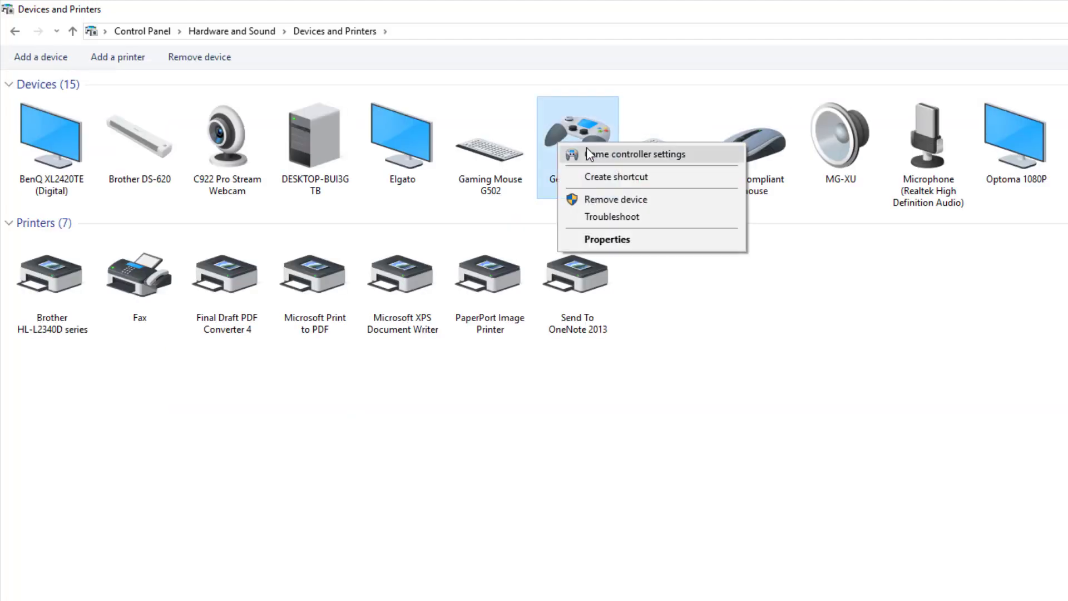
click(596, 154)
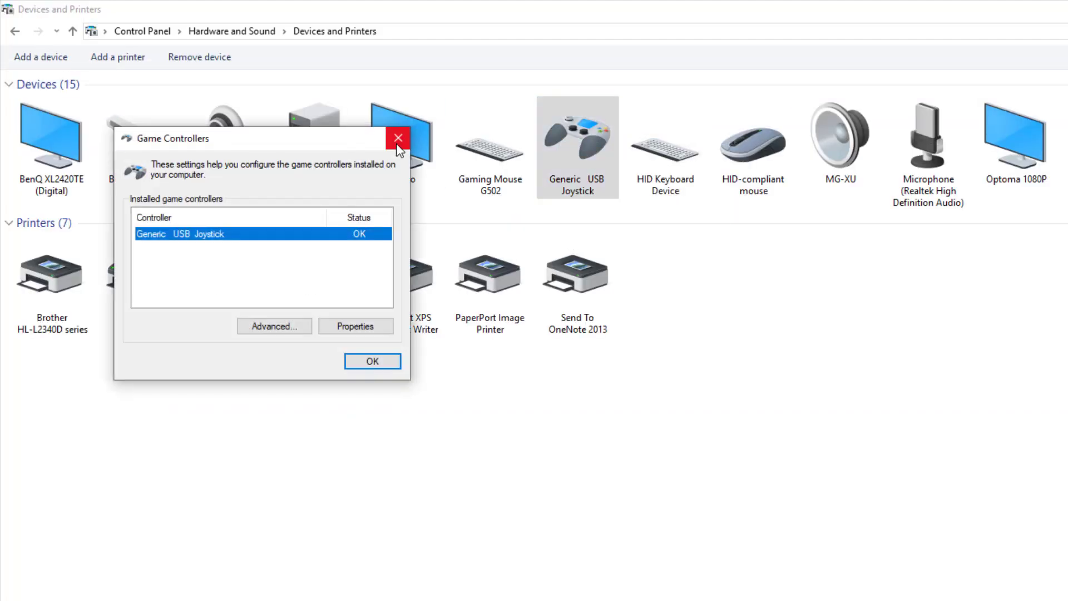
click(398, 139)
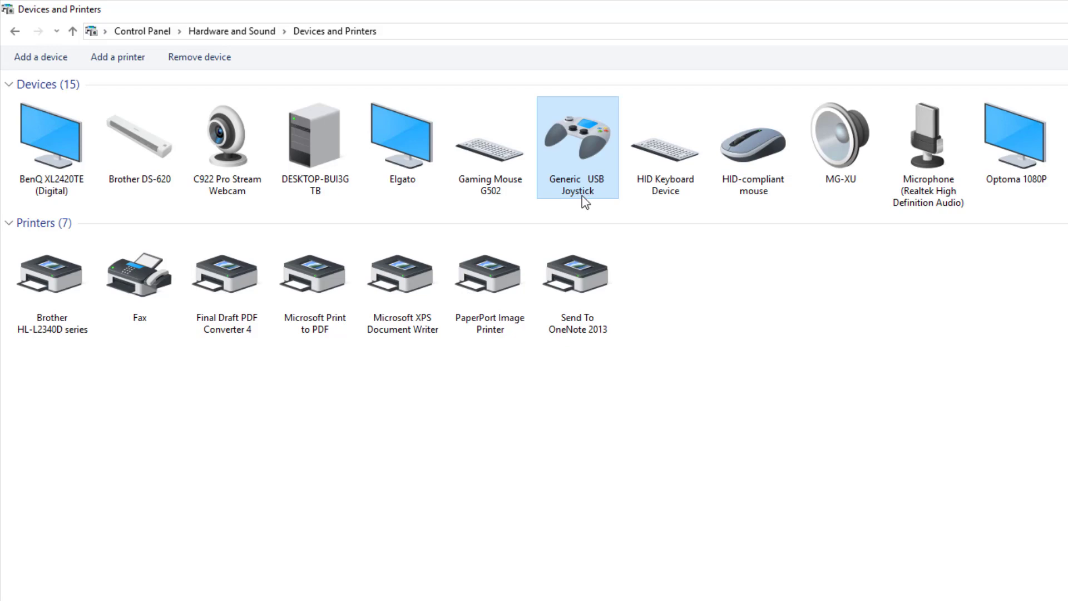
Open the Generic USB Joystick's game controller properties to view its Test page.
right_click(582, 161)
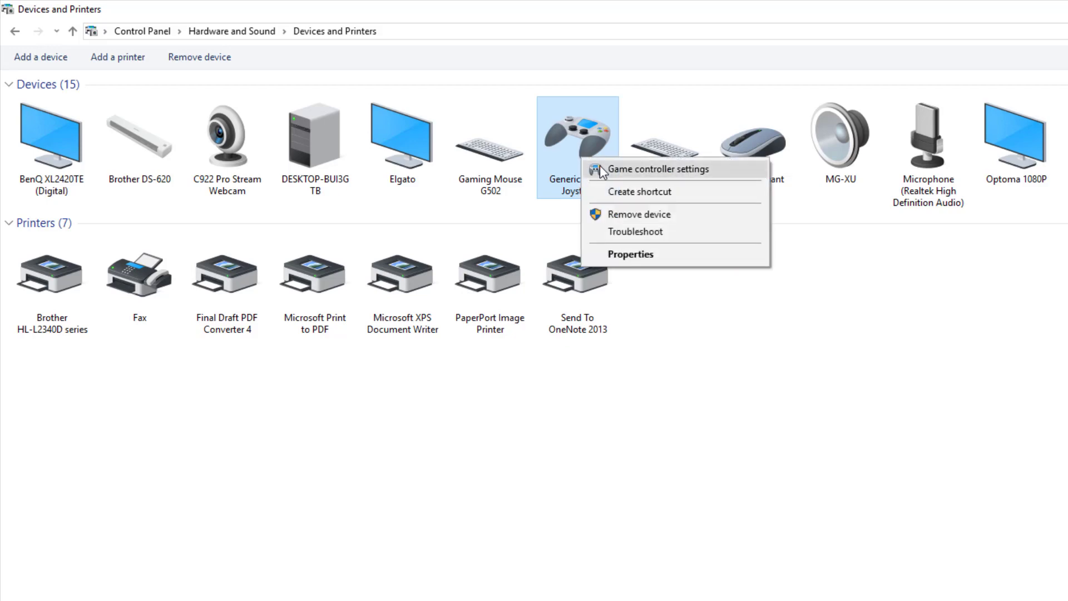
click(606, 171)
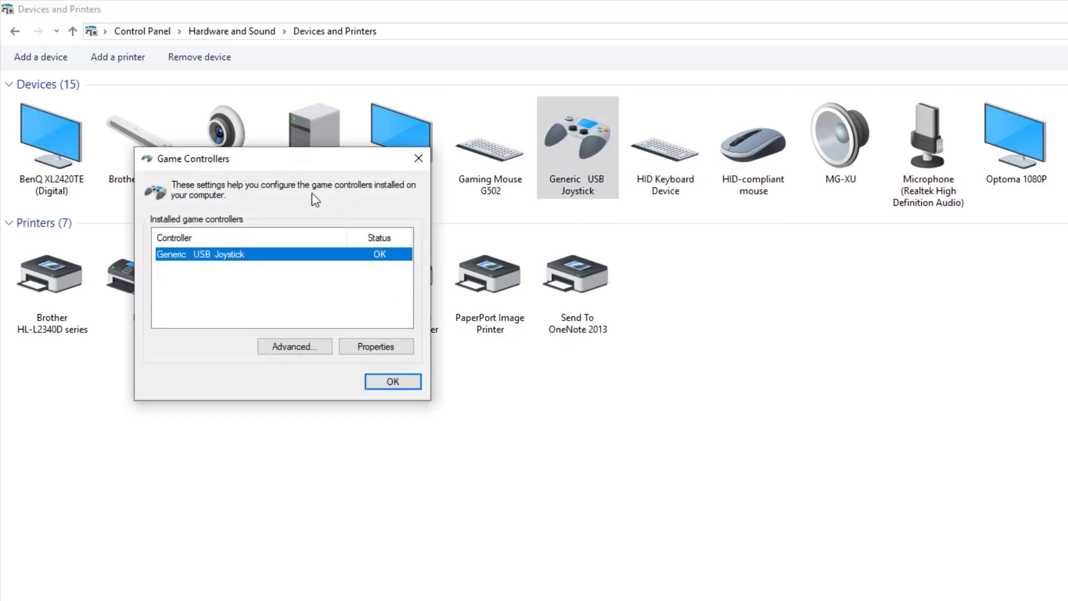
click(354, 350)
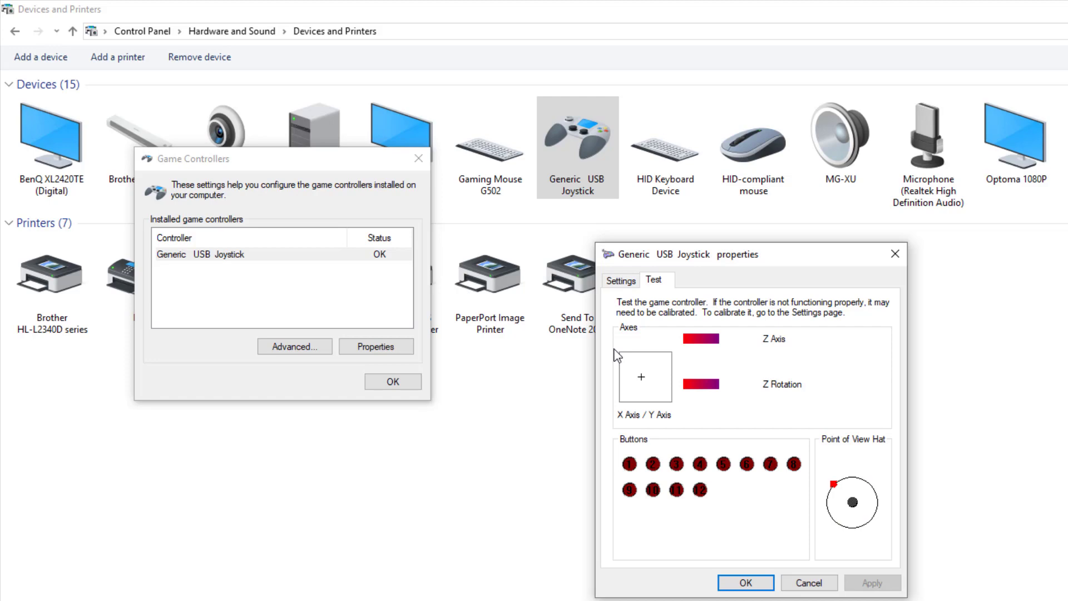
Start the joystick calibration from the Settings tab, cancel it, and close the controller windows.
click(632, 280)
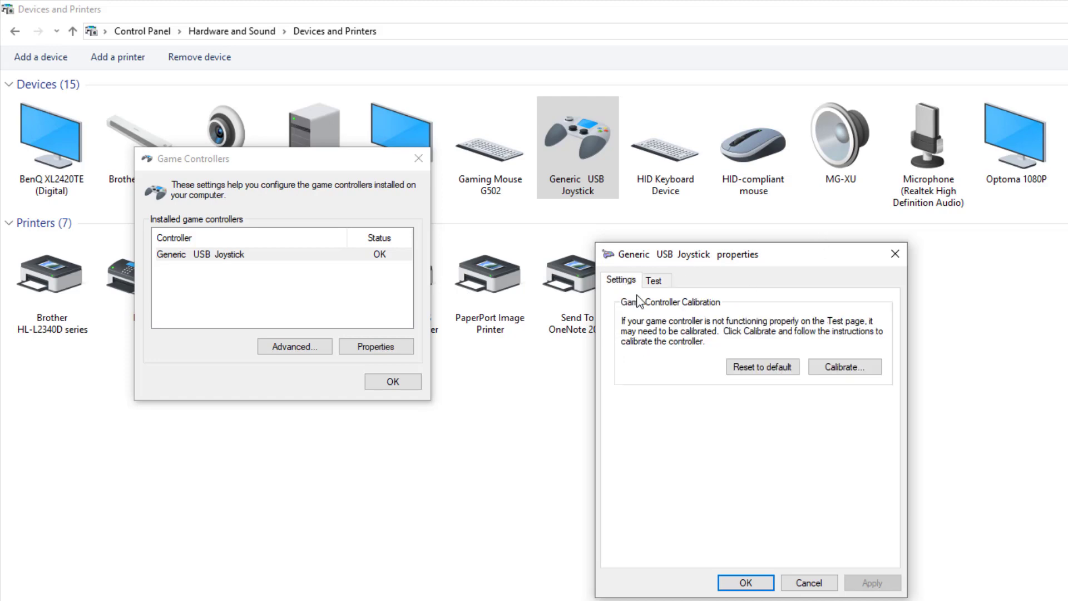
click(853, 368)
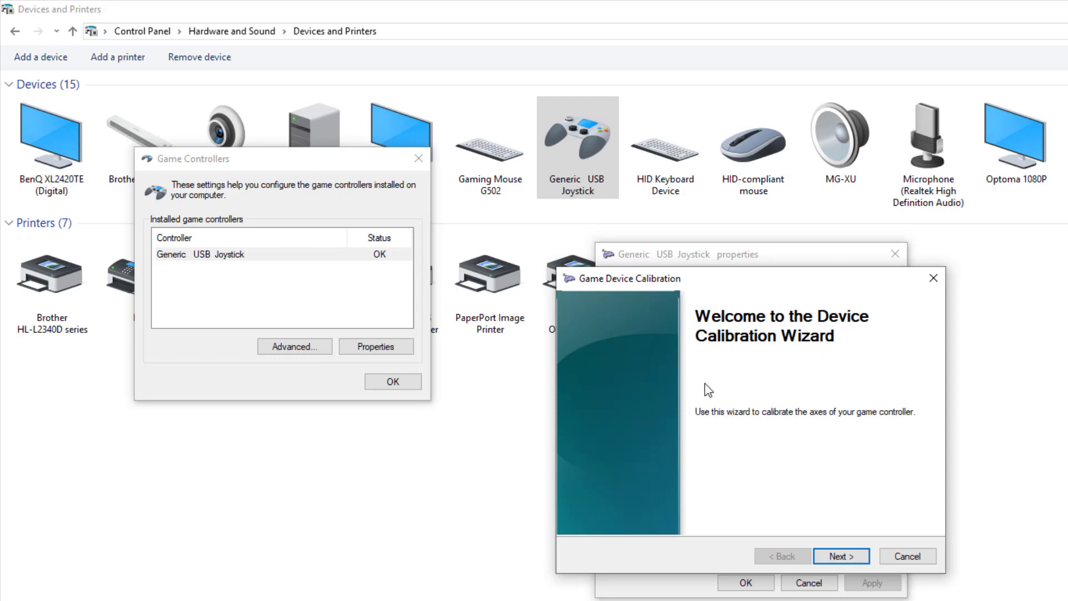
click(899, 558)
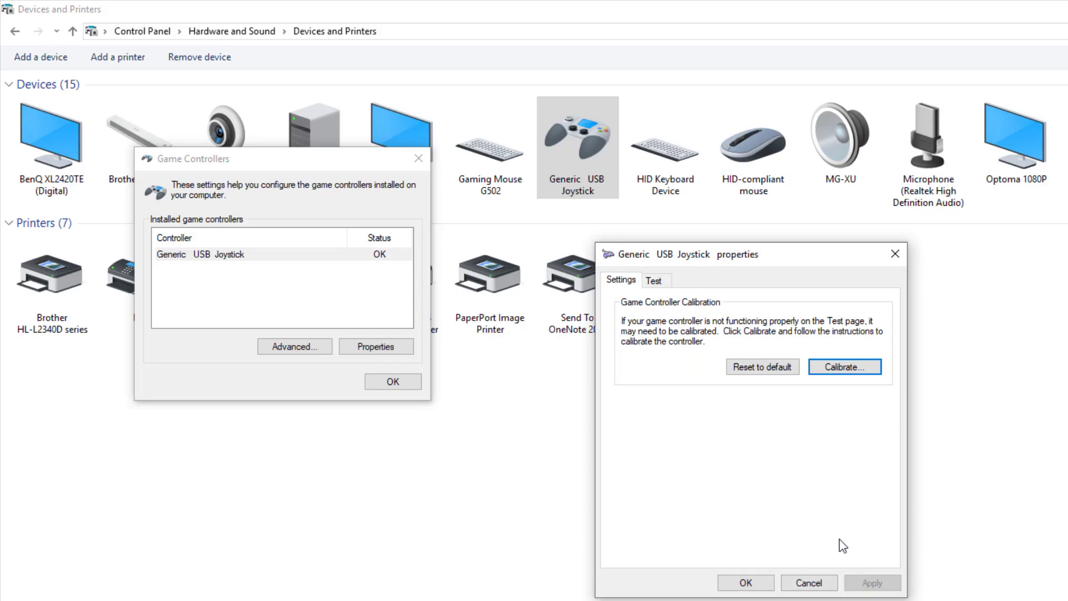
click(745, 582)
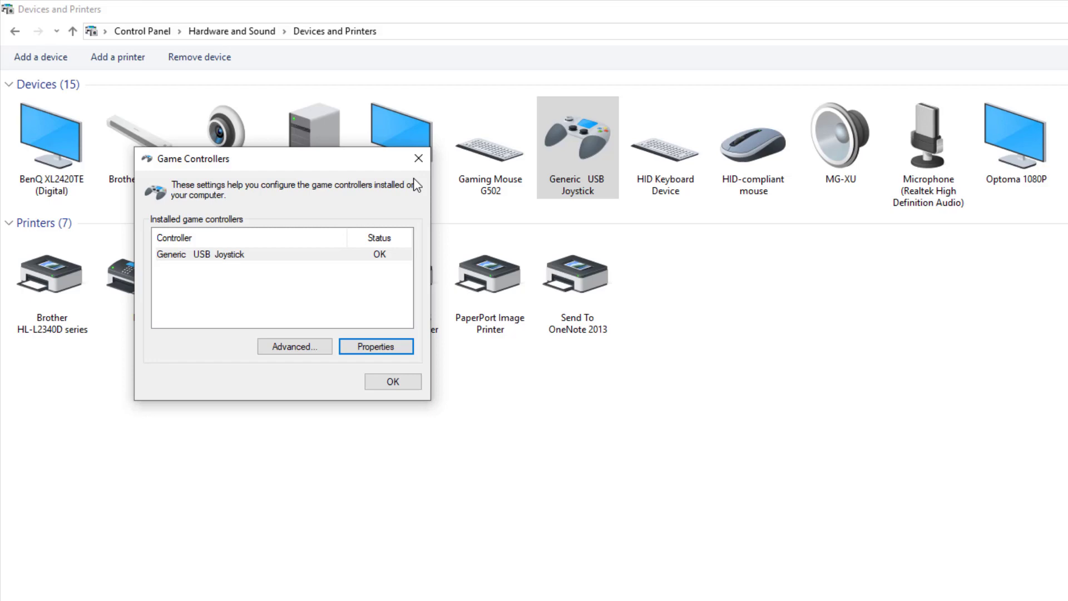
click(418, 158)
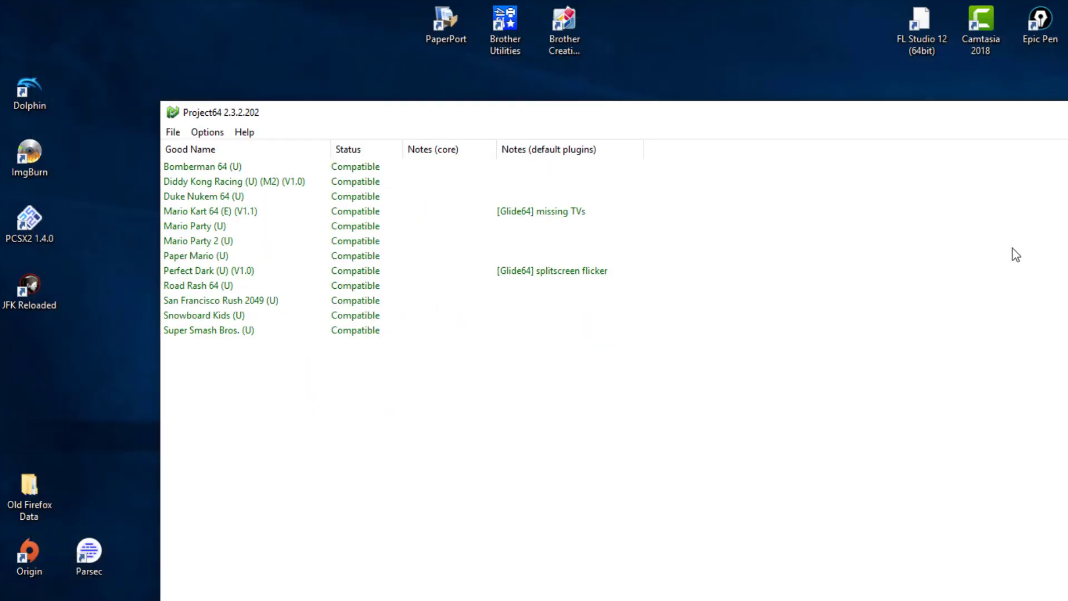
key(p)
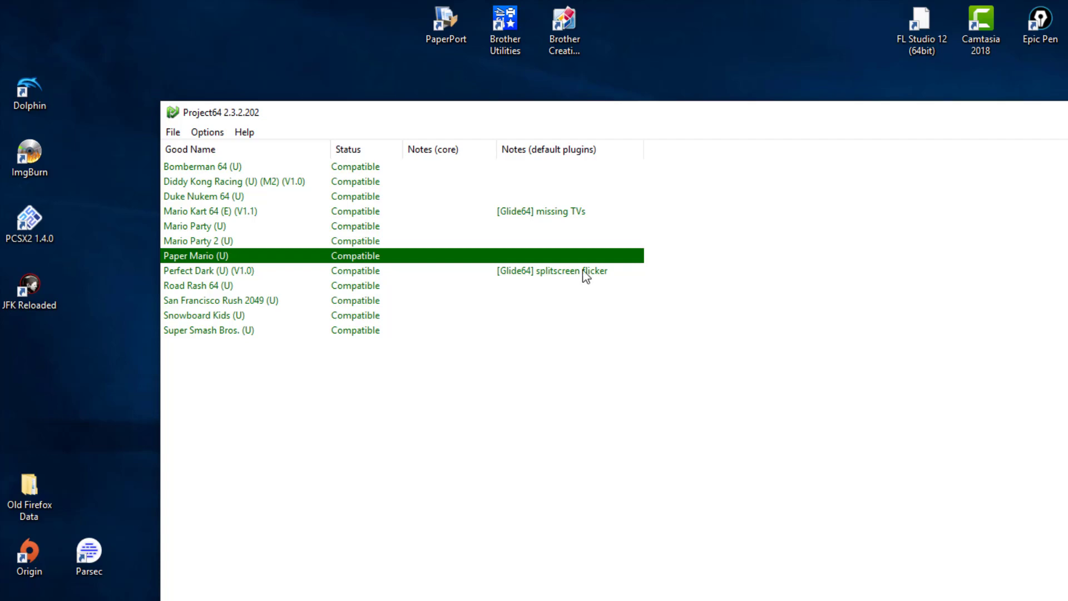
click(206, 132)
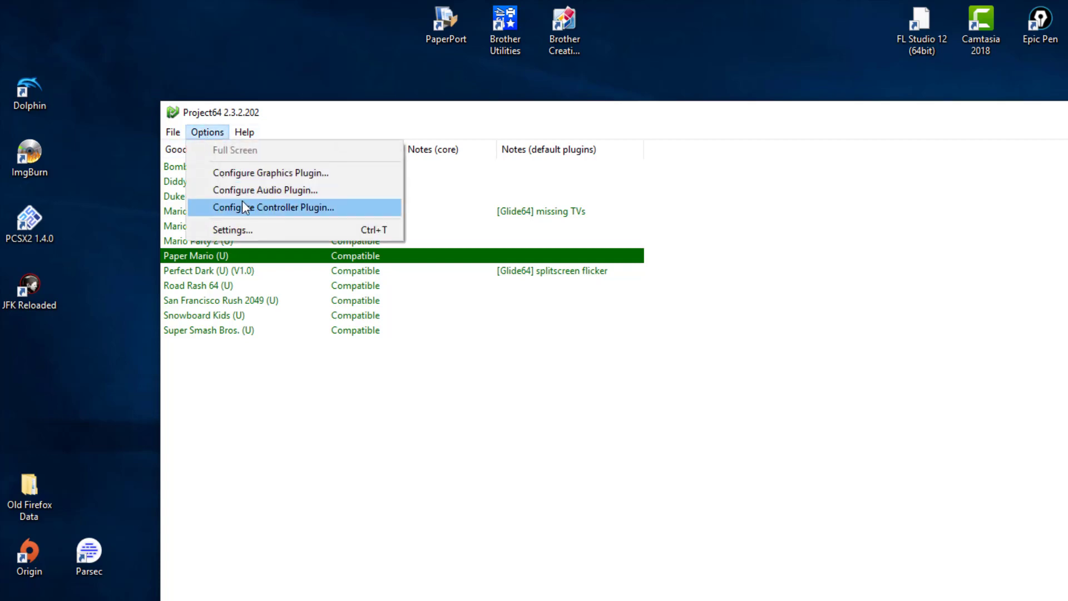
click(248, 229)
click(595, 356)
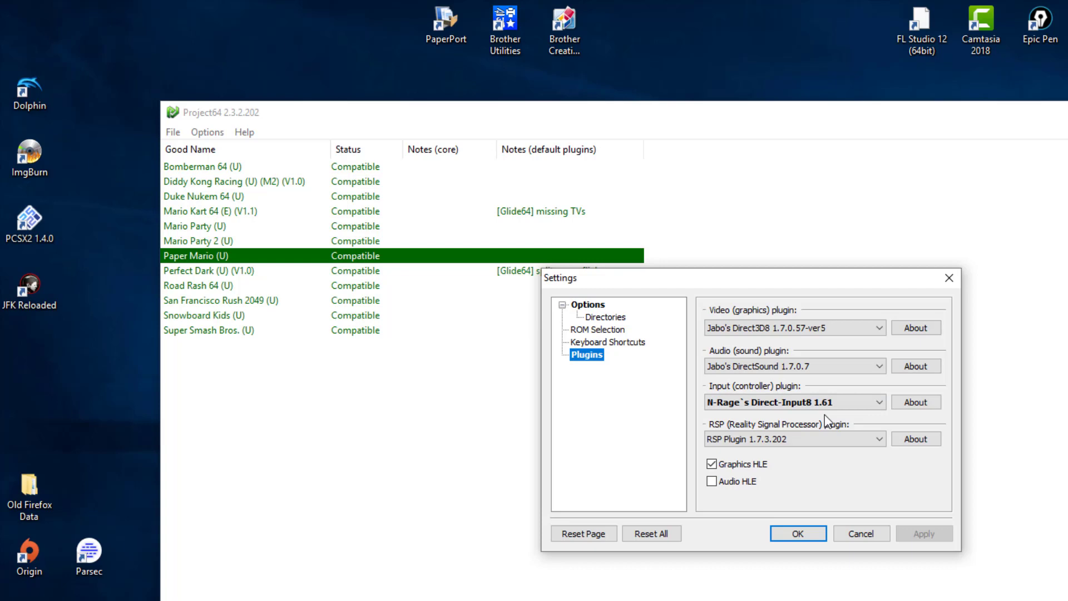
click(805, 401)
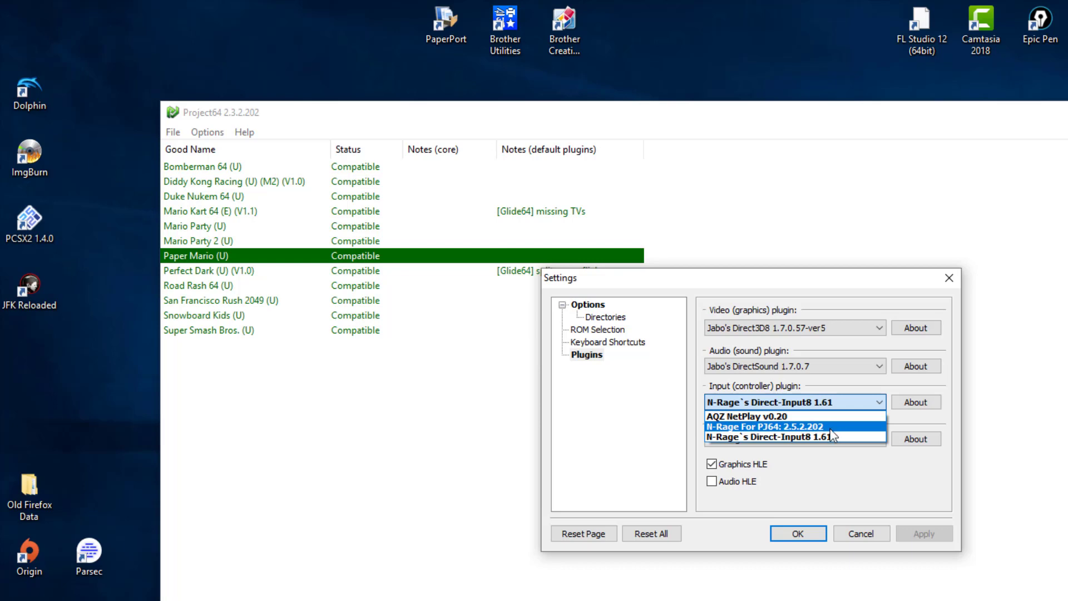
click(836, 476)
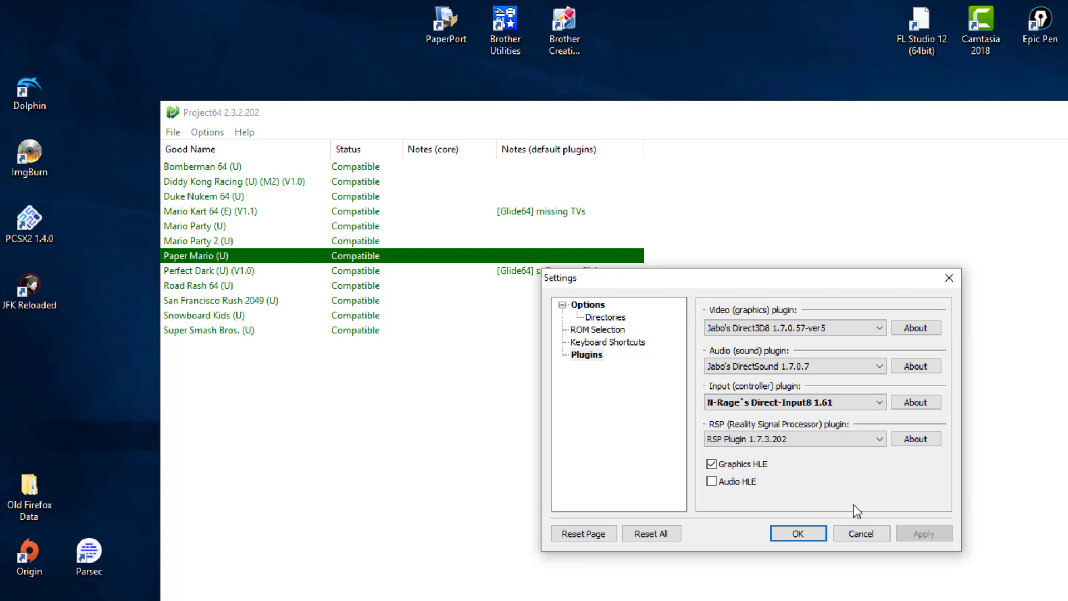
click(863, 540)
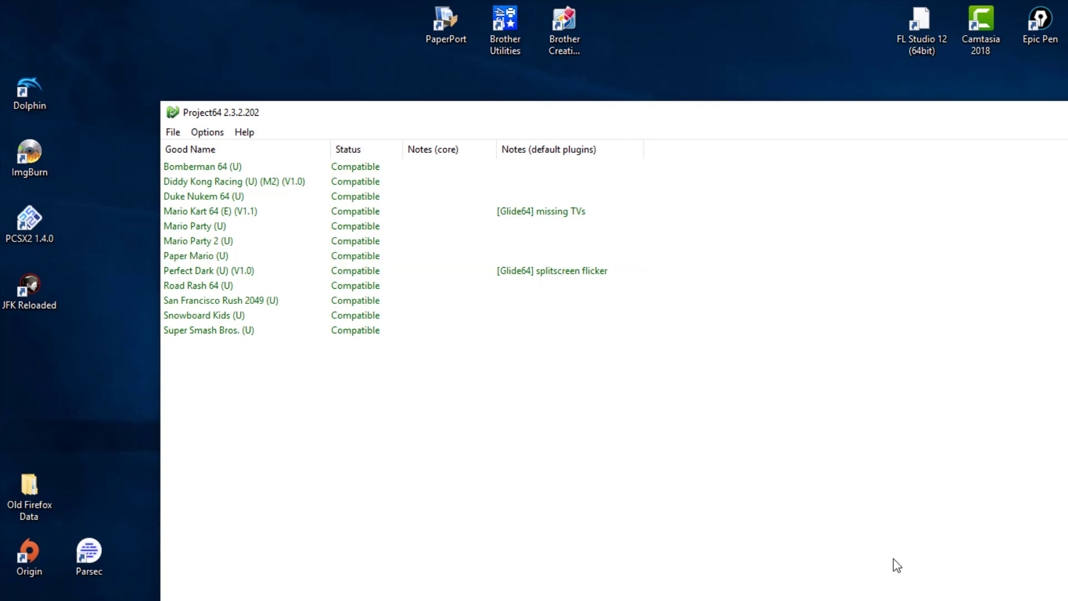